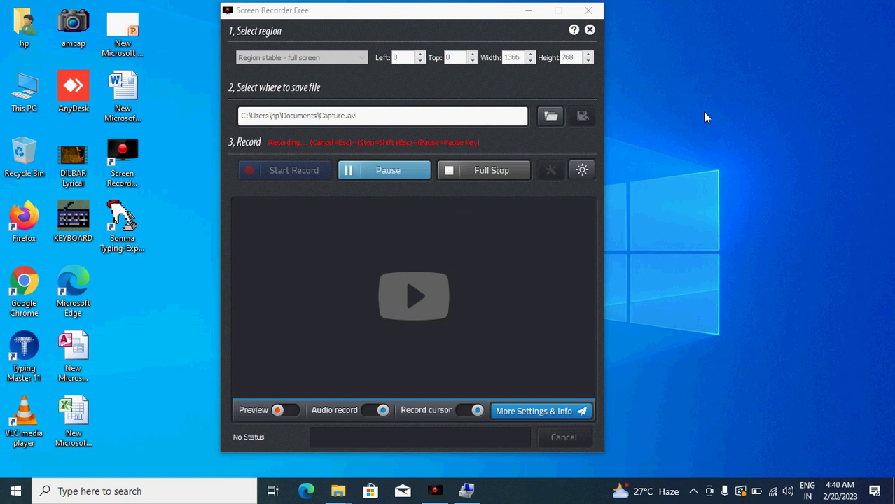
right_click(702, 99)
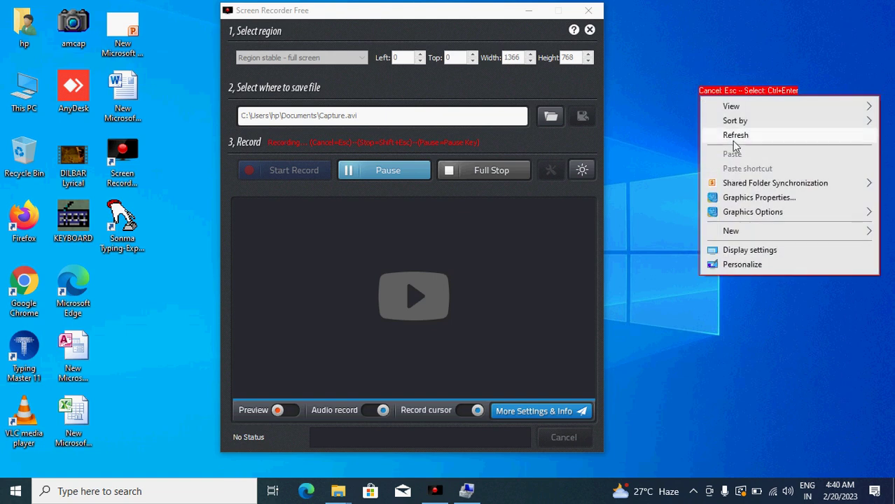
left_click(733, 137)
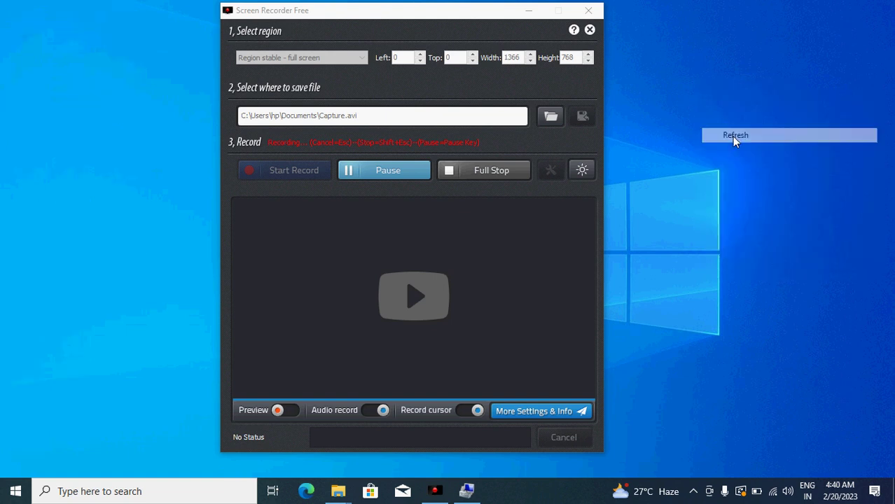
right_click(657, 55)
left_click(686, 96)
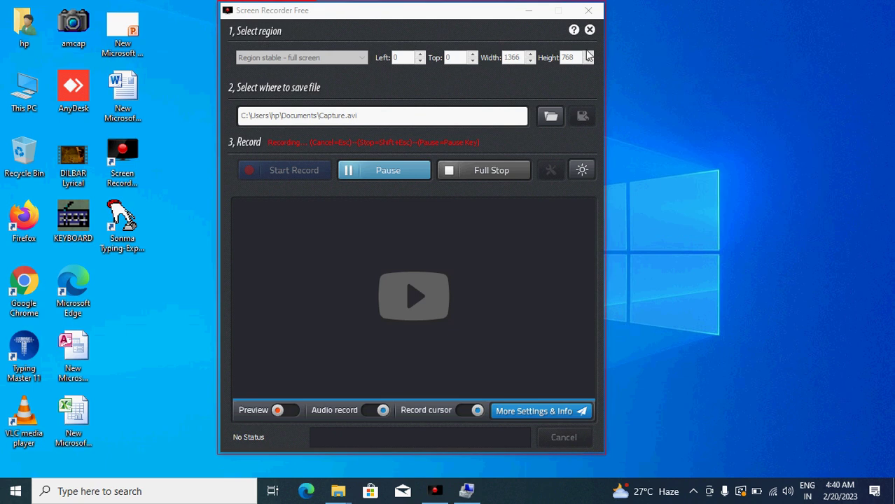
left_click(524, 8)
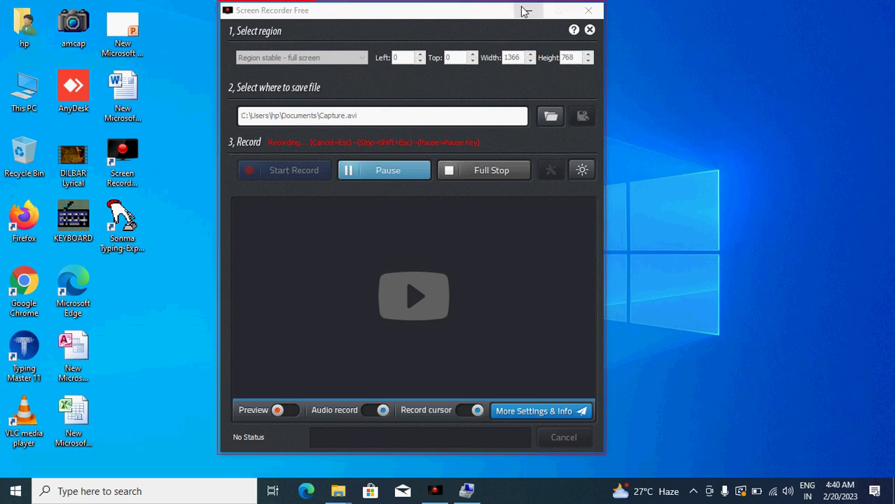
Open This PC in File Explorer to view the computer's folders and drives
left_click(14, 95)
double_click(14, 94)
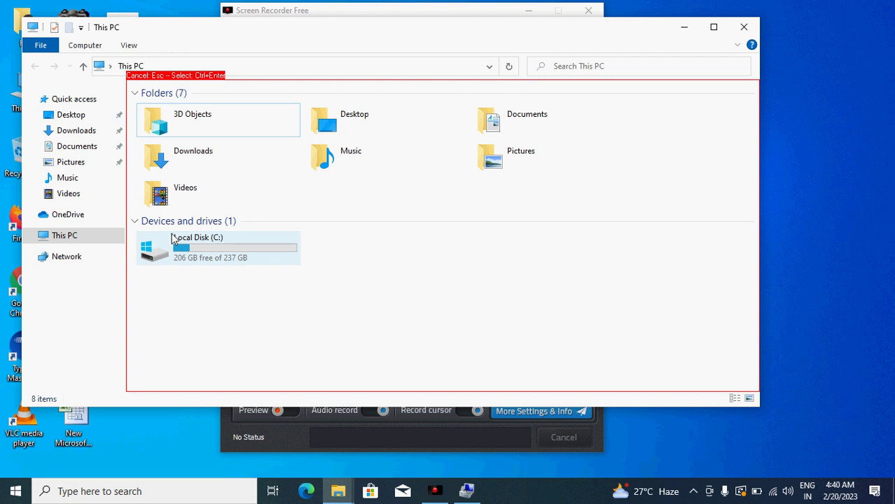
left_click(79, 130)
right_click(79, 129)
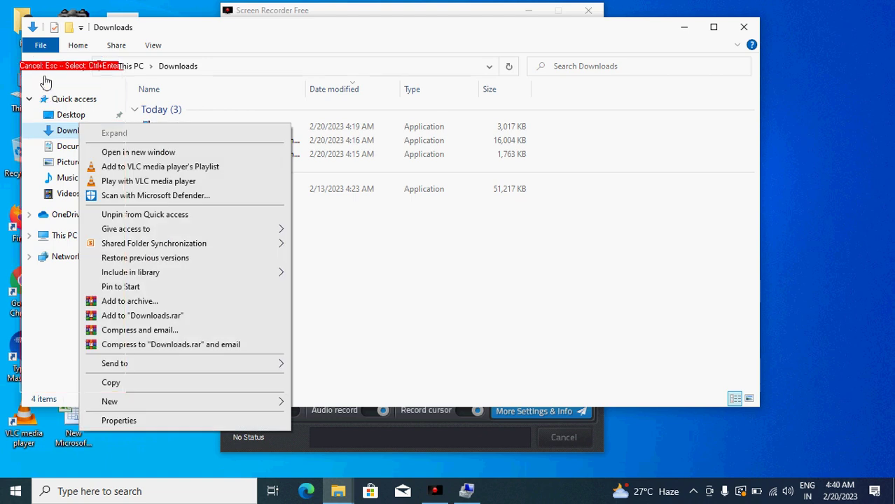
key("Escape")
left_click(65, 235)
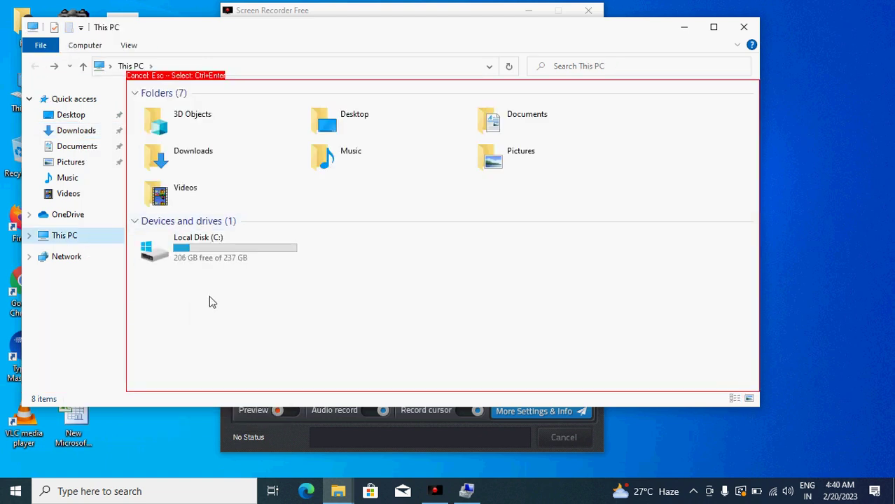
Open Computer Management for This PC, bring its window to the front and show Disk Management
right_click(97, 243)
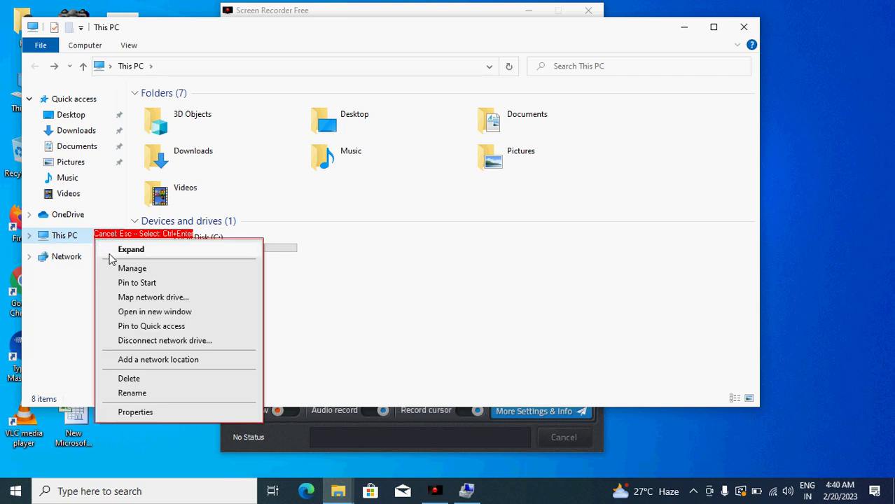
left_click(117, 271)
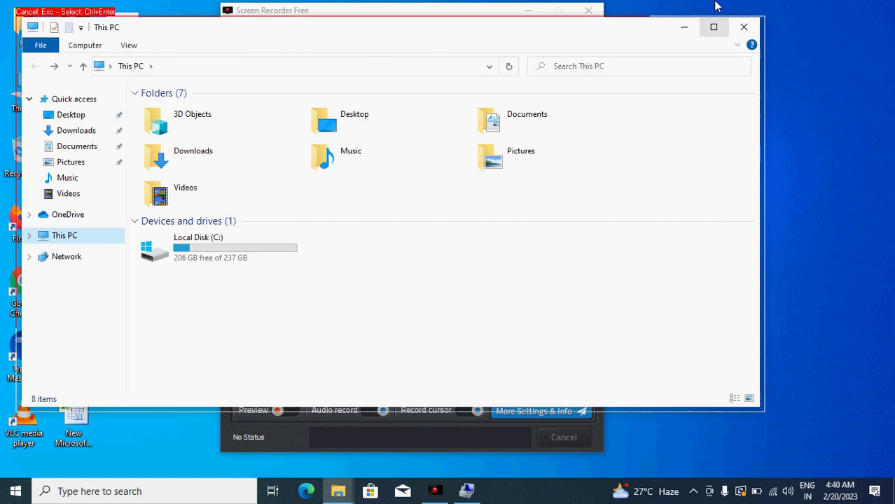
left_click(685, 27)
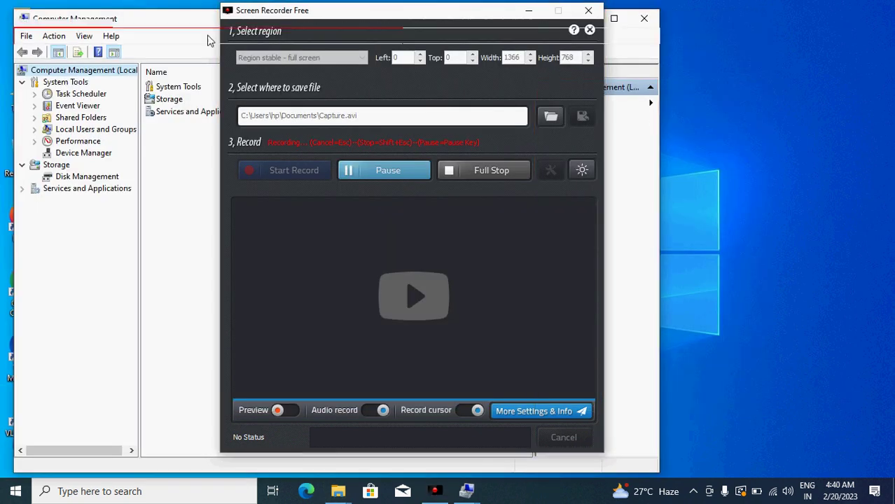
left_click(207, 41)
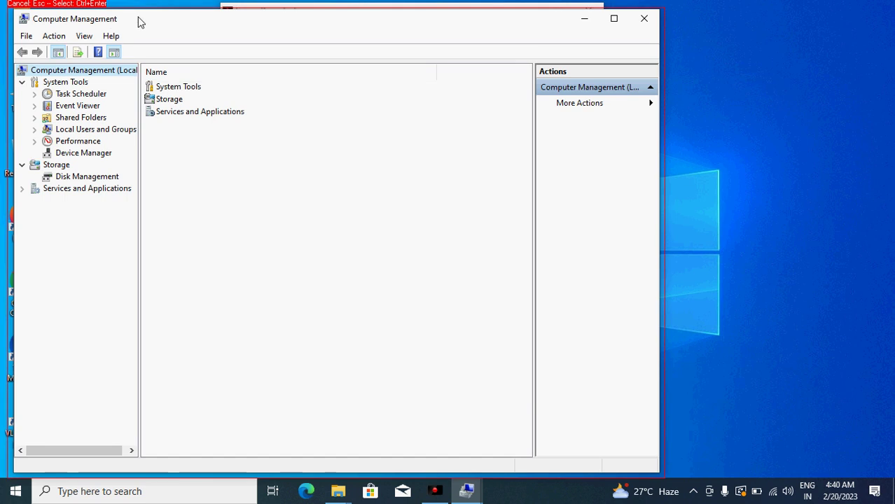
left_click_drag(138, 22, 178, 18)
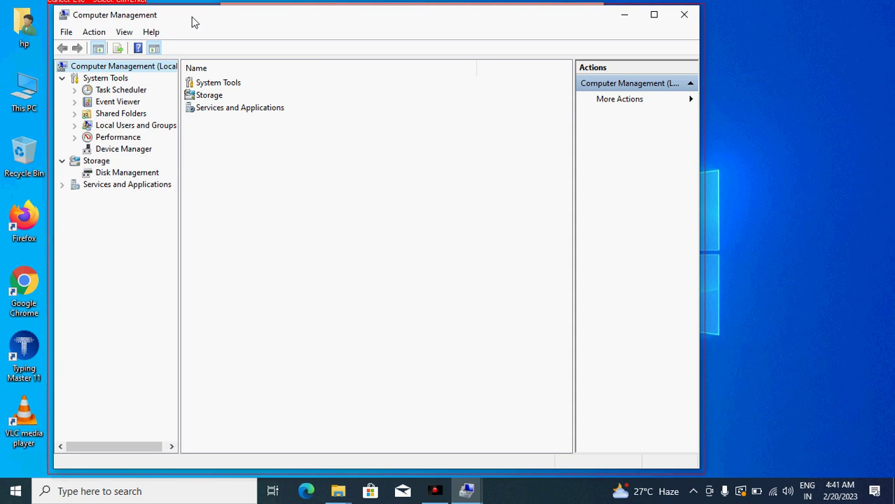
left_click_drag(195, 22, 201, 23)
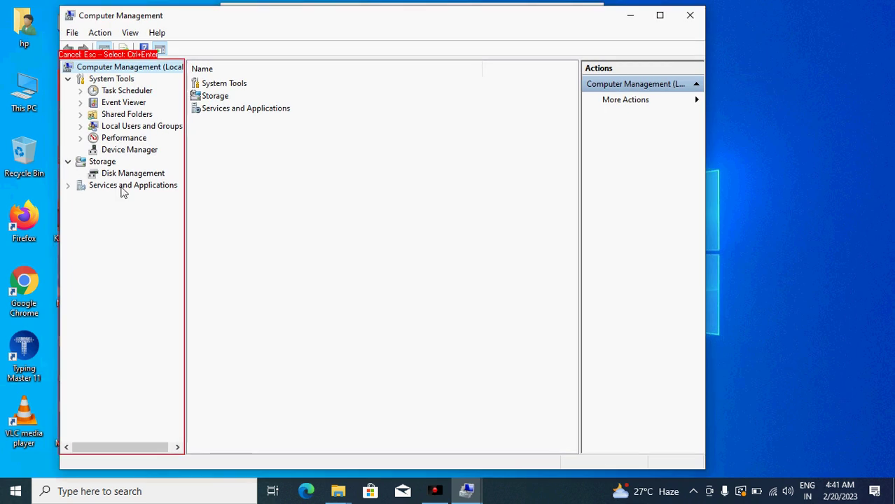
left_click(135, 175)
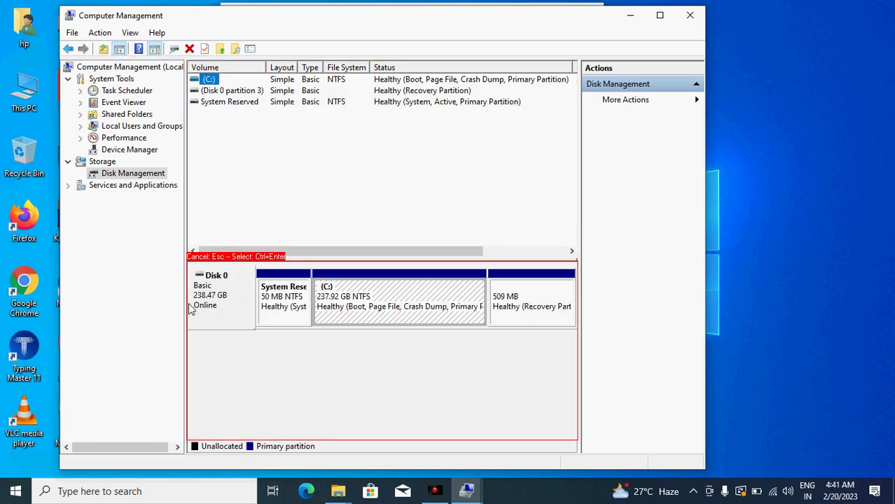
Shrink the C: volume on Disk 0 by 140000 MB
left_click(413, 297)
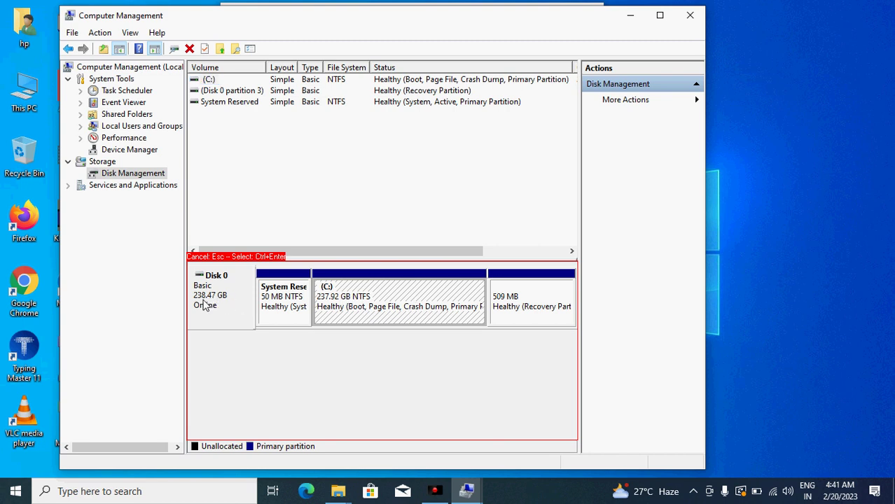
right_click(401, 290)
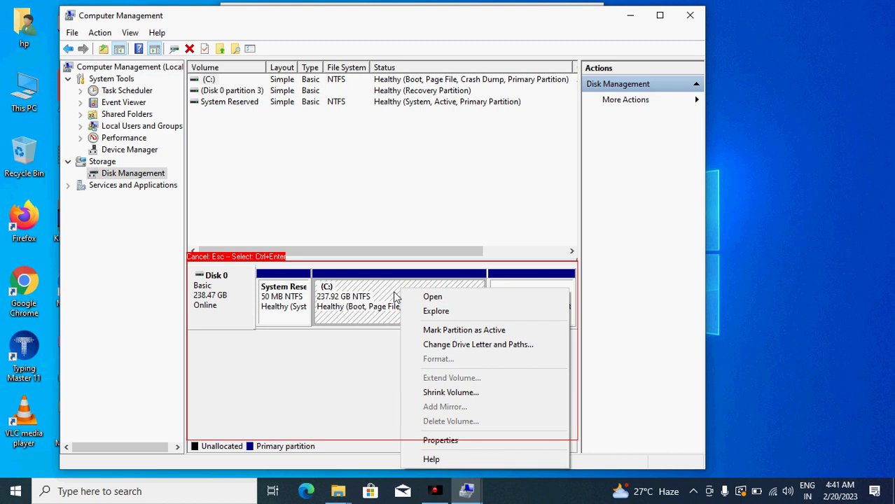
left_click(393, 298)
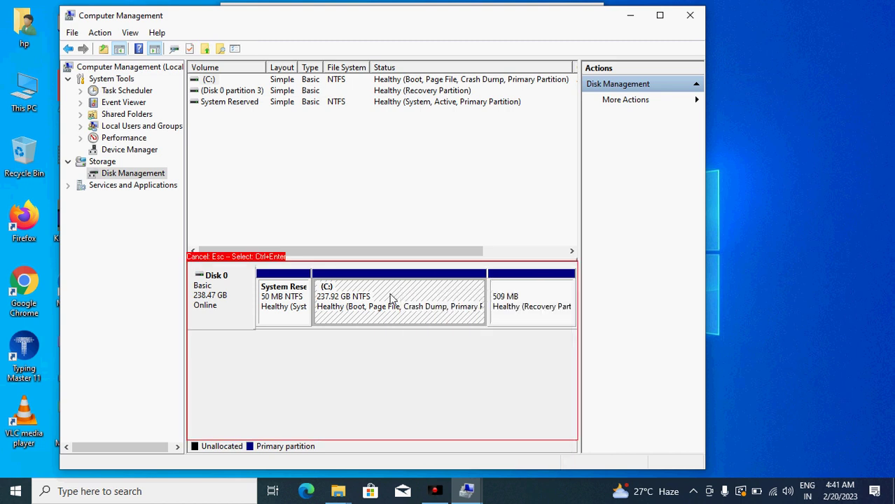
right_click(390, 295)
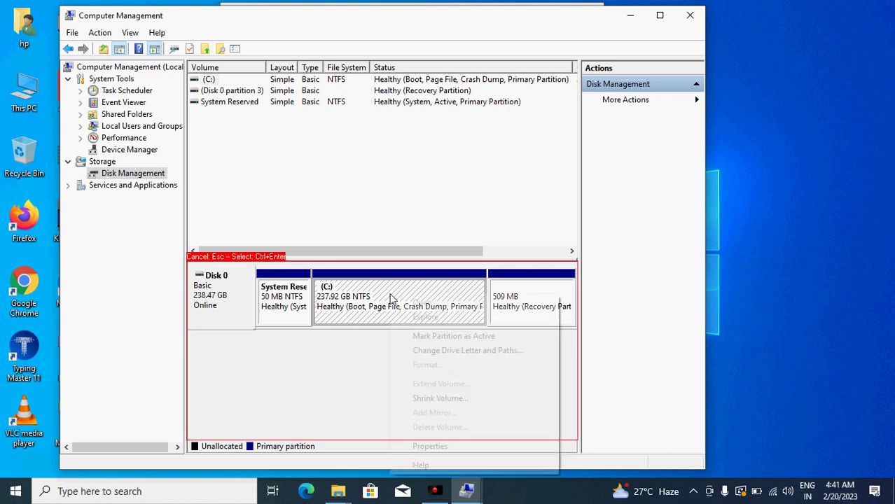
left_click(429, 398)
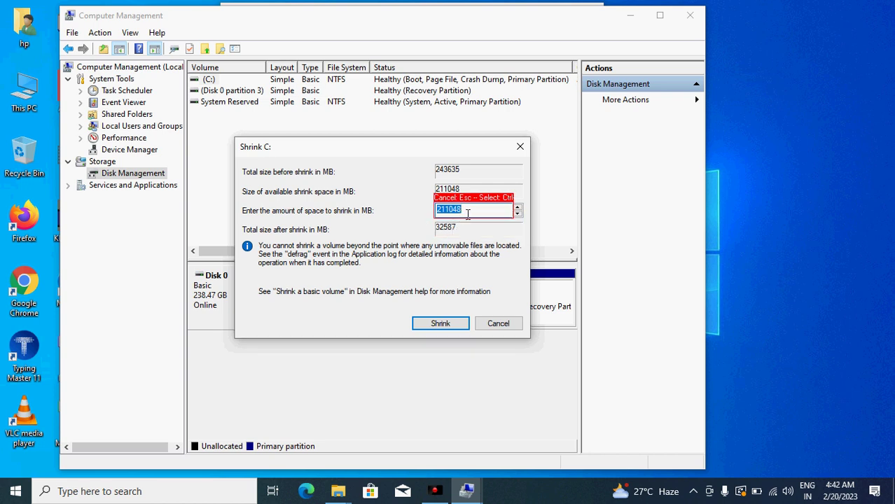
key("BackSpace")
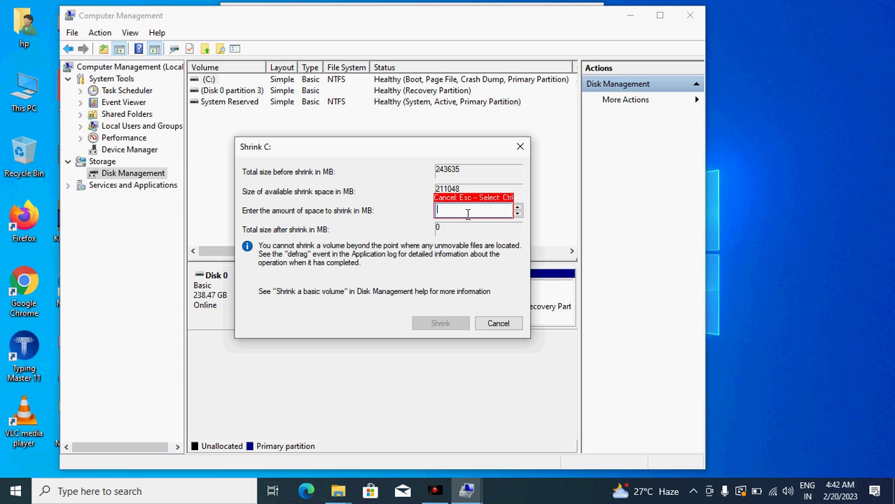
type("1")
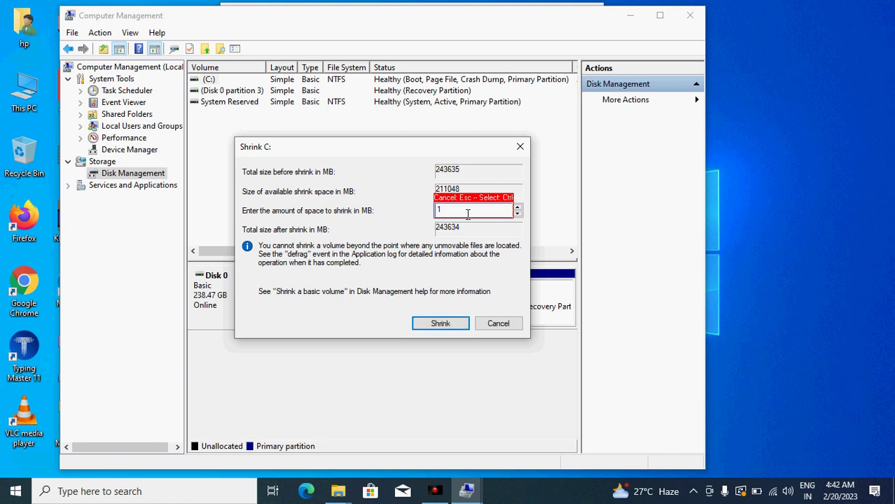
type("40000")
left_click(432, 324)
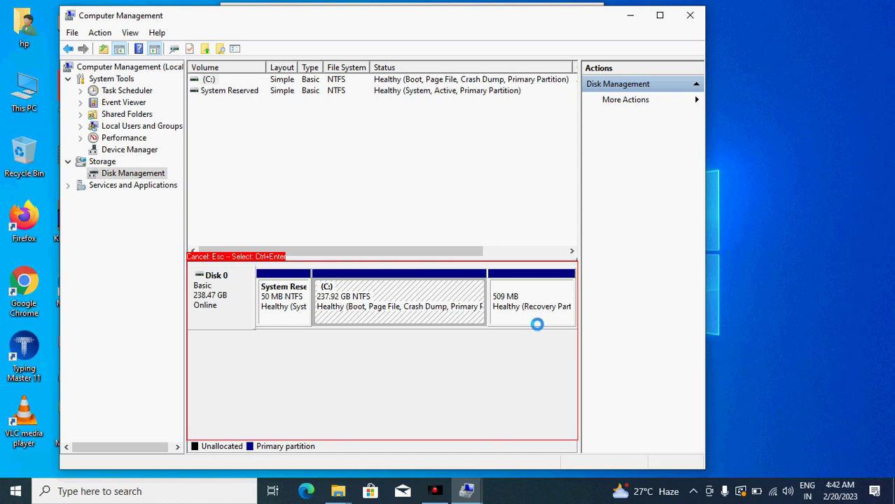
Start a new simple volume in the unallocated space on Disk 0 and set its size to 69999 MB
left_click(438, 299)
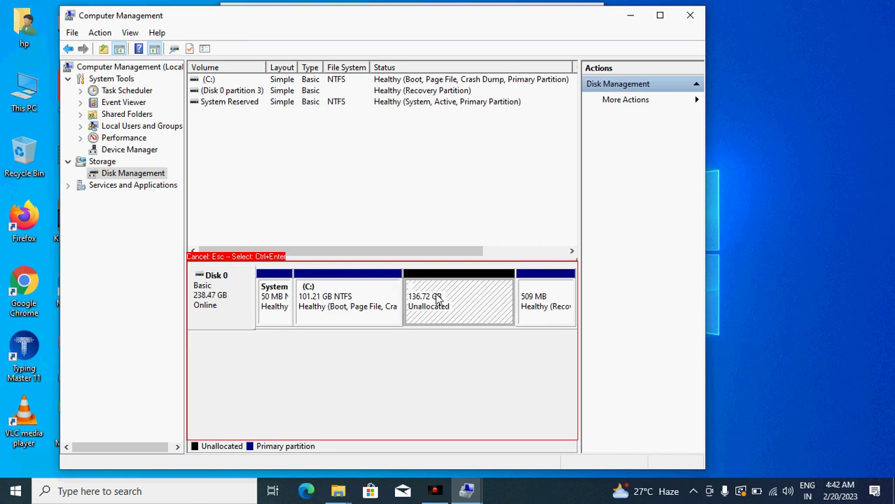
right_click(435, 294)
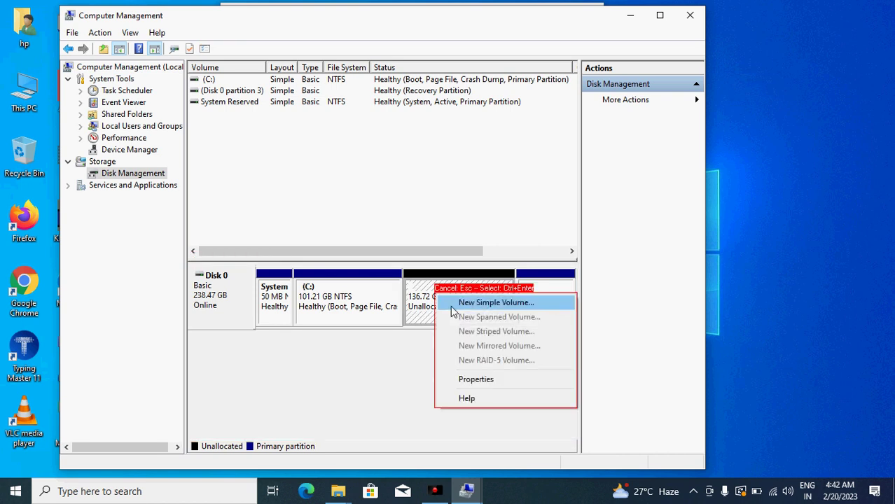
left_click(453, 308)
left_click(449, 316)
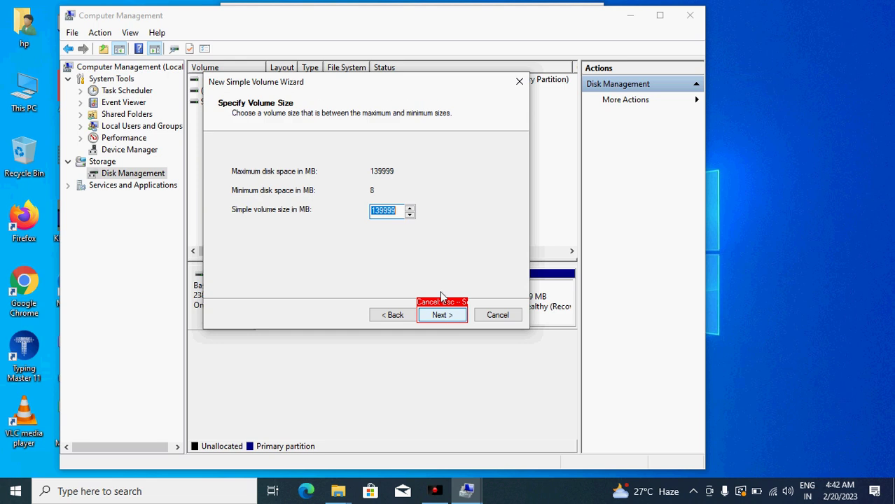
left_click(376, 210)
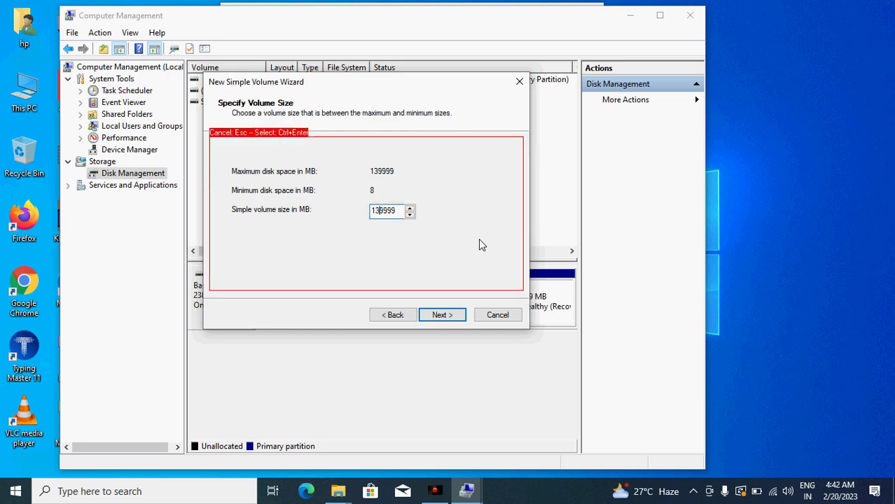
key("BackSpace")
key("BackSpace")
type("7")
key("BackSpace")
type("6")
left_click(441, 317)
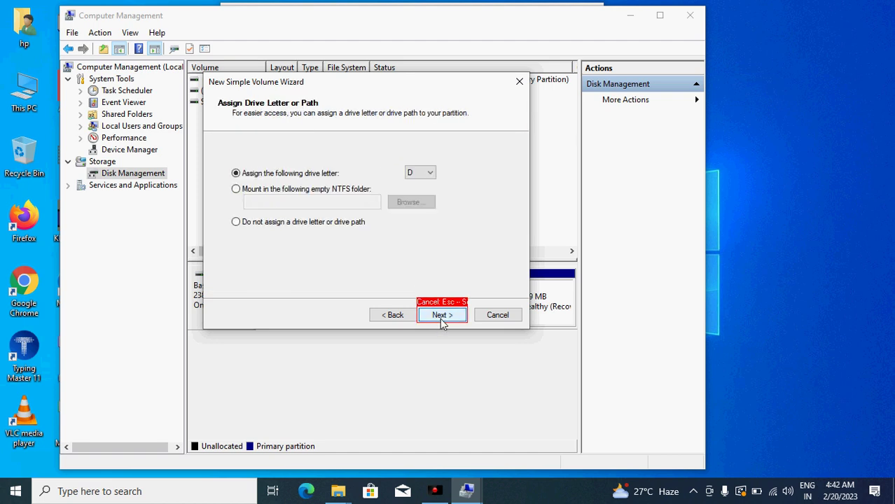
Accept drive letter D and a quick NTFS format labelled New Volume, and finish creating the volume
left_click(441, 316)
left_click(441, 315)
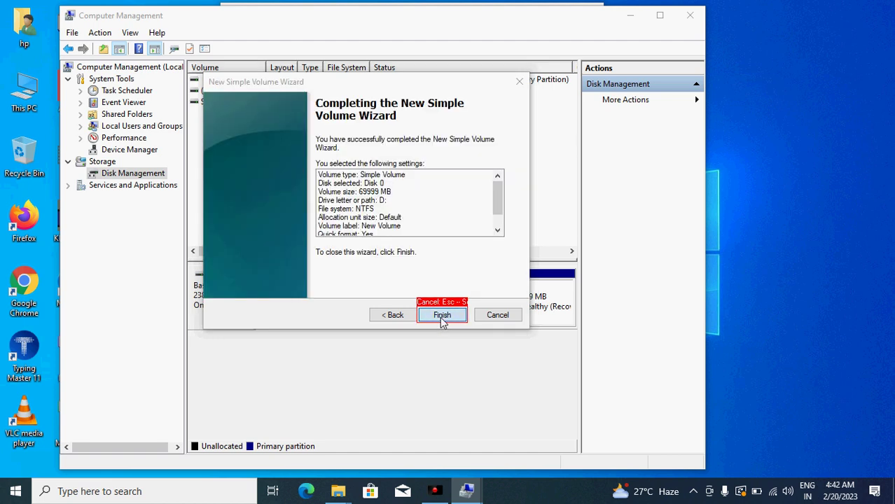
left_click(441, 317)
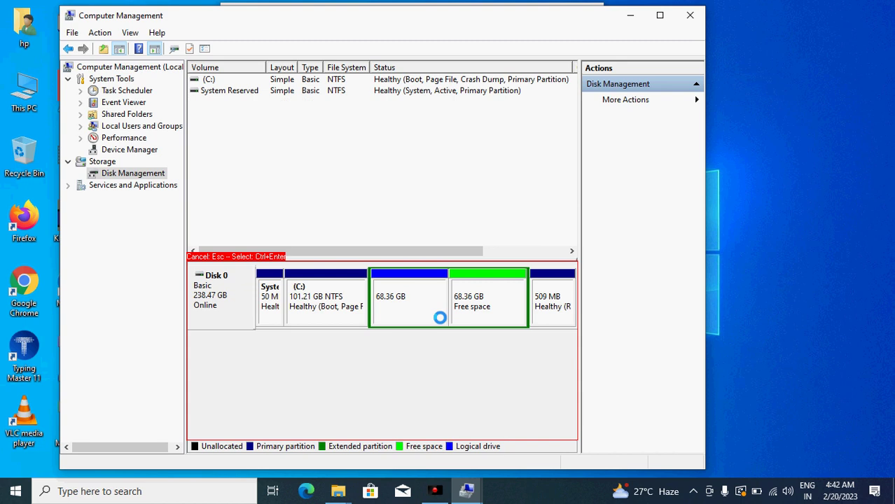
Create a 69999 MB NTFS simple volume with drive letter E in the remaining free space, and close Computer Management
right_click(502, 322)
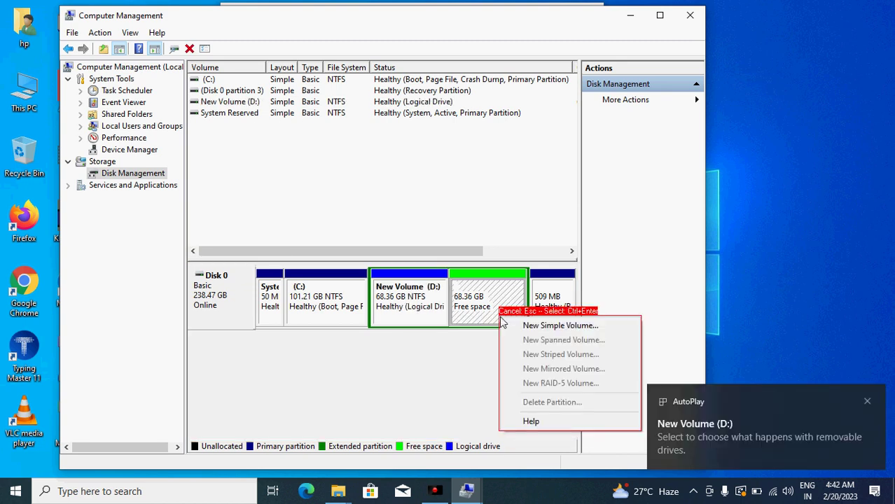
left_click(539, 326)
left_click(441, 315)
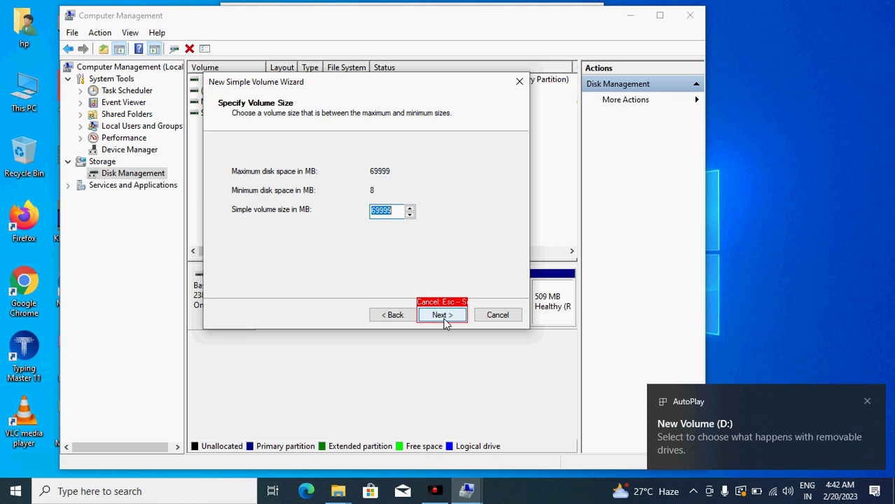
left_click(442, 316)
left_click(442, 315)
left_click(442, 315)
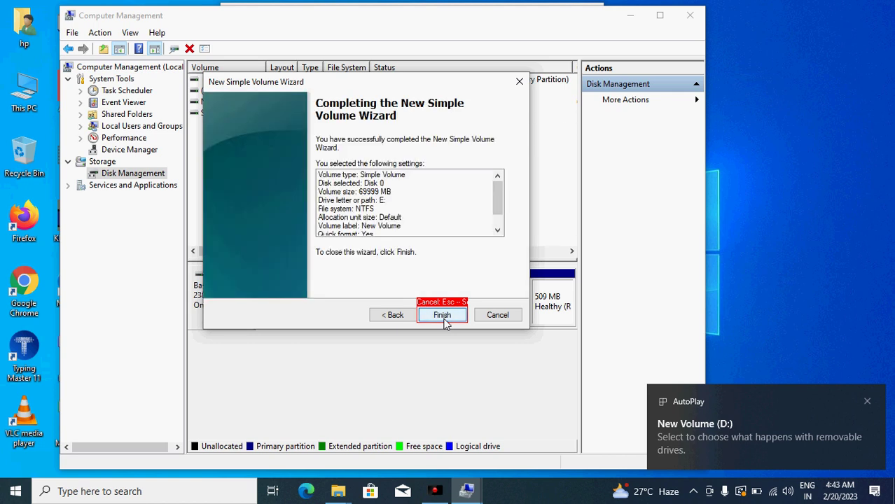
left_click(442, 316)
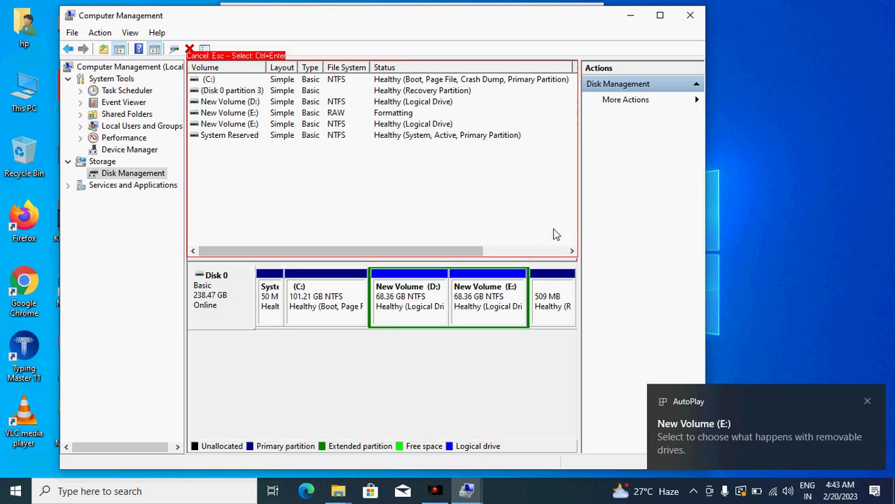
left_click(690, 16)
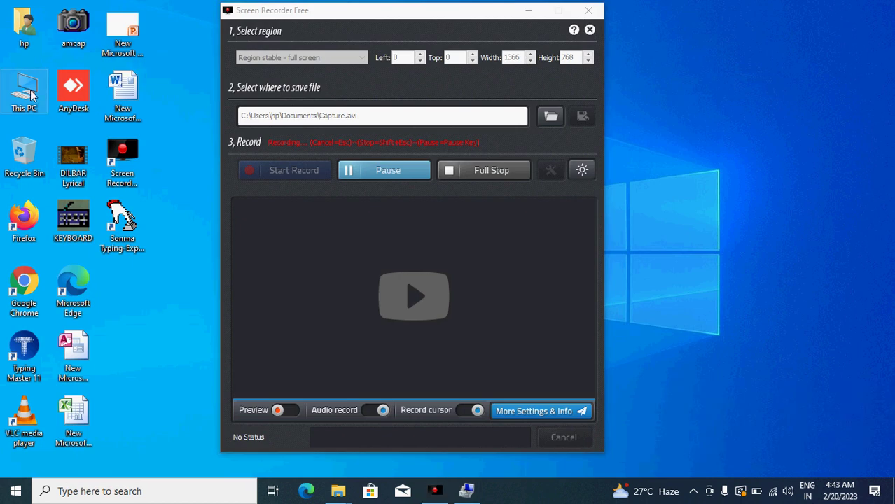
Check the C:, D: and E: drives in This PC, and close the window
double_click(29, 93)
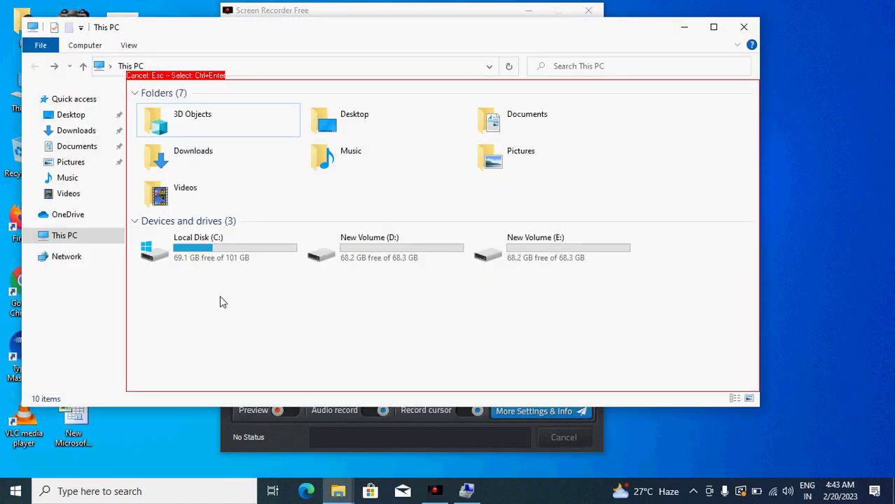
left_click(183, 252)
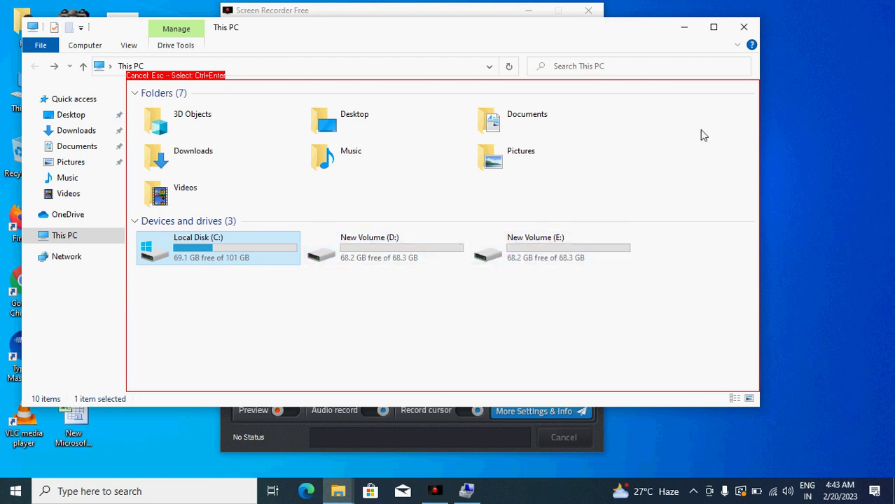
left_click(741, 28)
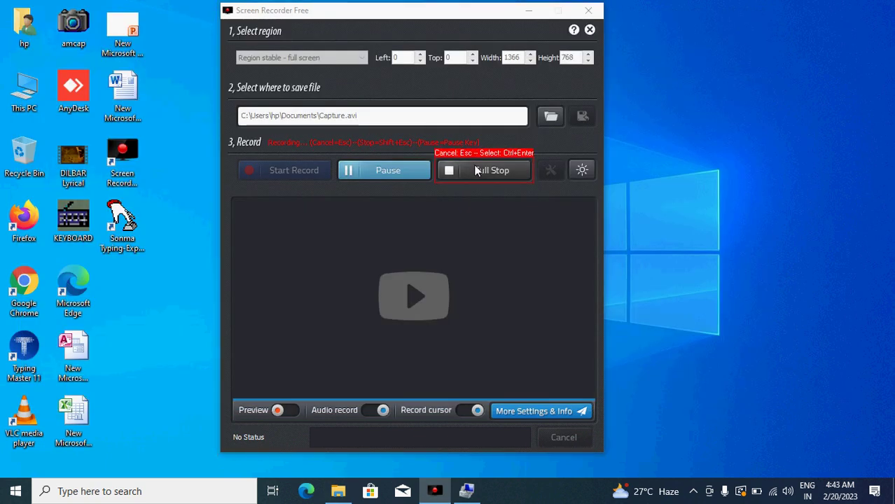